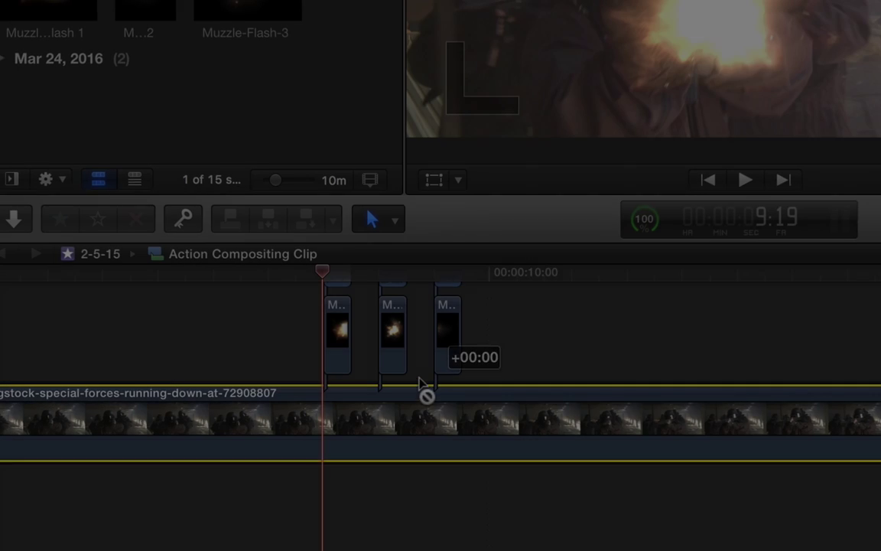
# - Connect the three muzzle-flash clips above the special forces footage in the timeline
pyautogui.moveTo(421, 381)
pyautogui.mouseDown()
pyautogui.moveTo(421, 366)
pyautogui.moveTo(427, 378)
pyautogui.mouseUp()
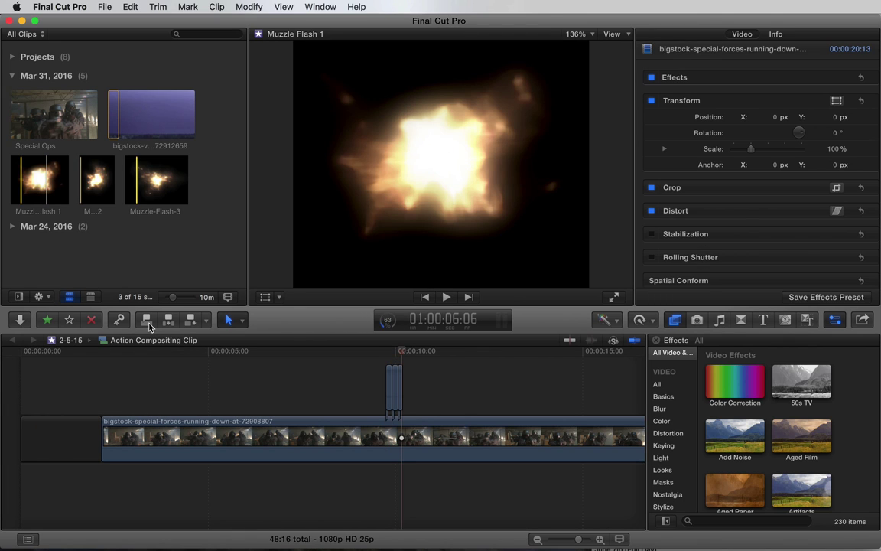
# - Trim Muzzle Flash 1 and Muzzle Flash 2 to a single frame each, deleting the leftover pieces
pyautogui.press('super+equal')
pyautogui.press('super+equal')
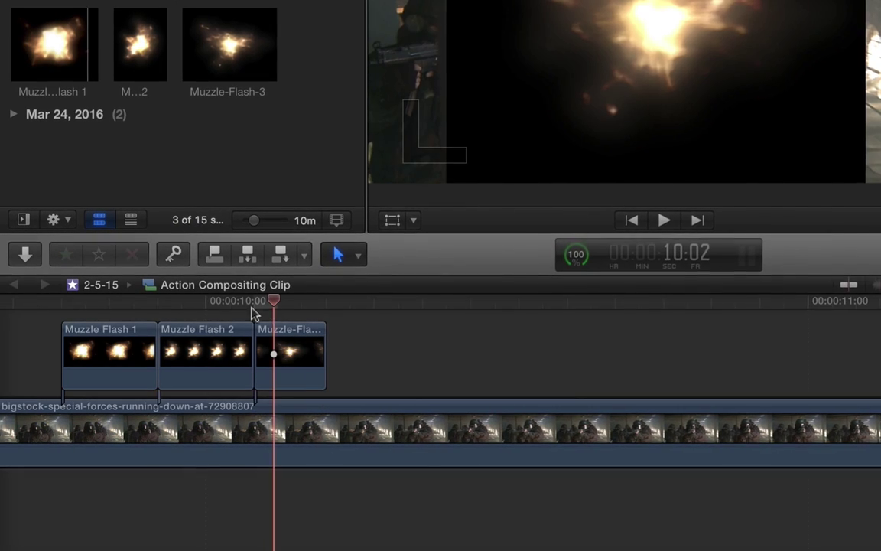
pyautogui.click(86, 359)
pyautogui.press('a')
pyautogui.click(146, 360)
pyautogui.press('Delete')
pyautogui.press('b')
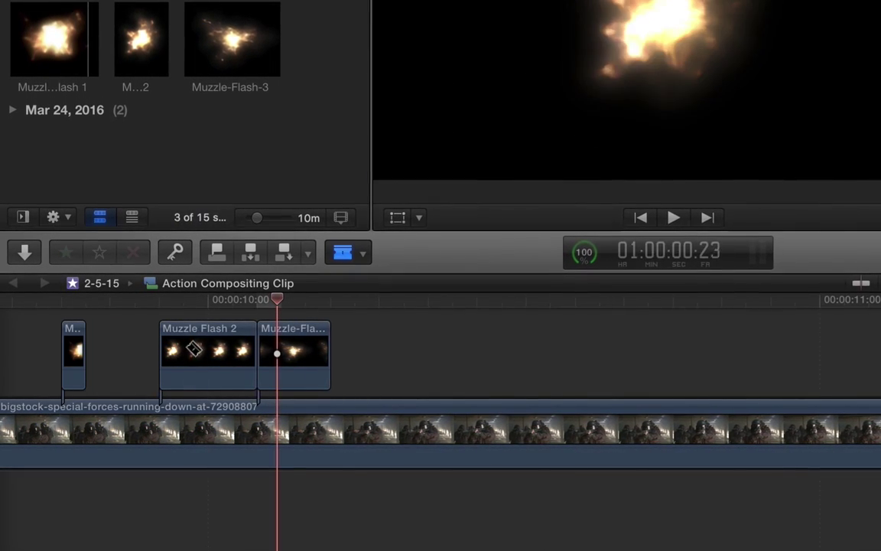
pyautogui.click(182, 351)
pyautogui.press('a')
pyautogui.click(242, 351)
pyautogui.press('Delete')
# - Trim Muzzle-Flash-3 to one frame and move flashes 2 and 3 closer behind the first
pyautogui.press('super+b')
pyautogui.click(309, 350)
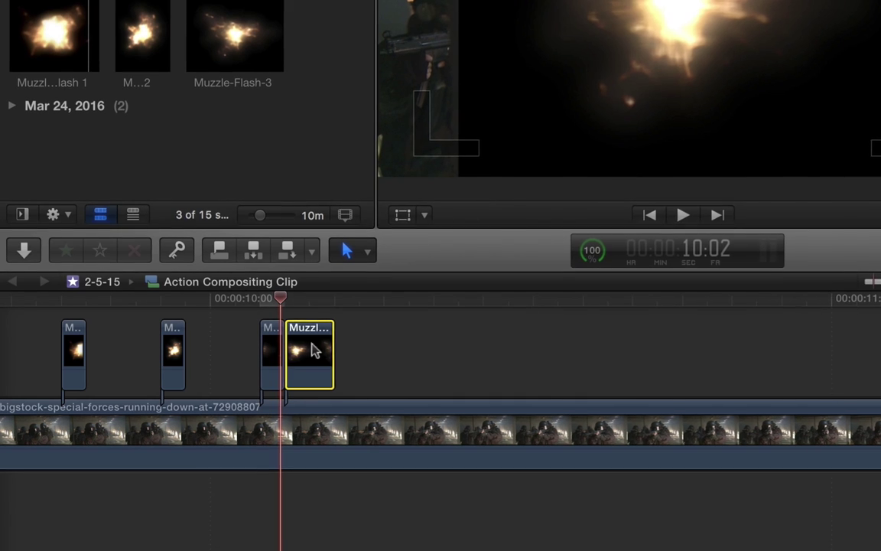
pyautogui.press('Delete')
pyautogui.moveTo(173, 348); pyautogui.dragTo(124, 348)
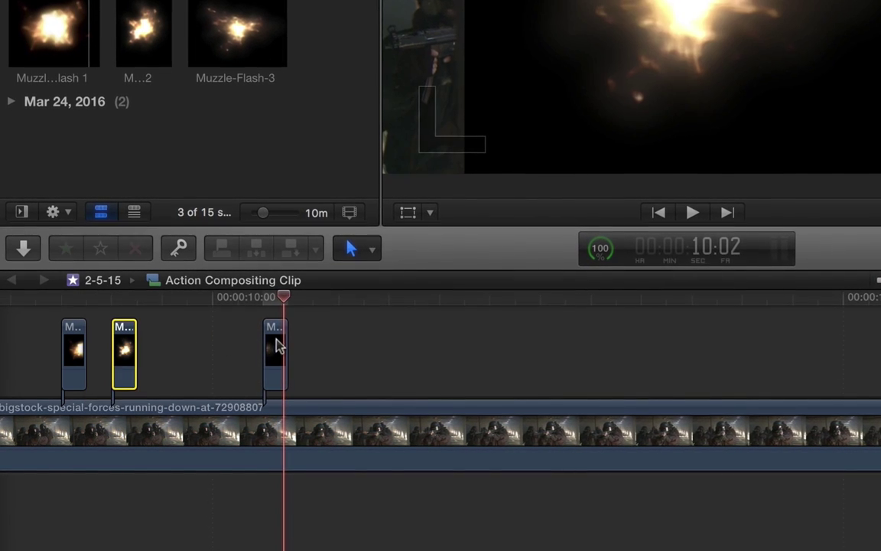
pyautogui.moveTo(277, 348); pyautogui.dragTo(186, 345)
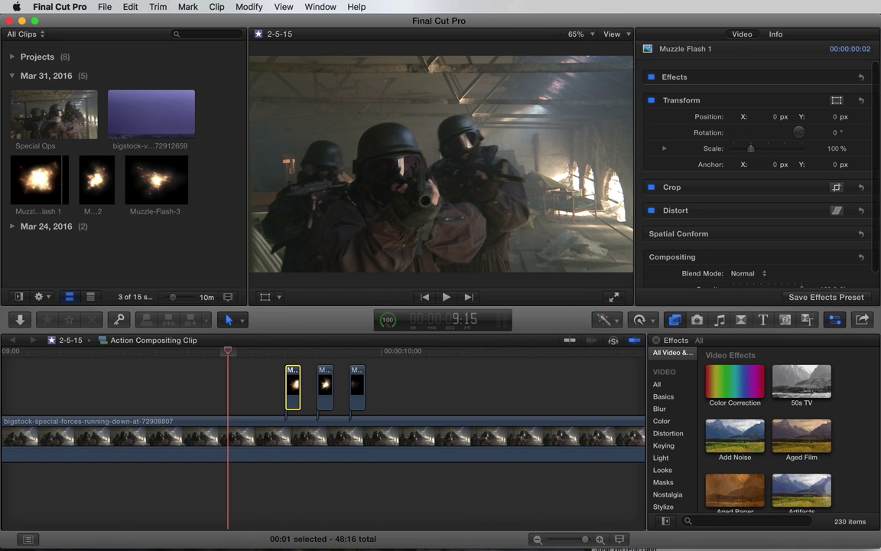
# - Set the flash's blend mode to Linear Dodge and shrink it to about 70% over the gun muzzle
pyautogui.scroll(-2, 758, 168)
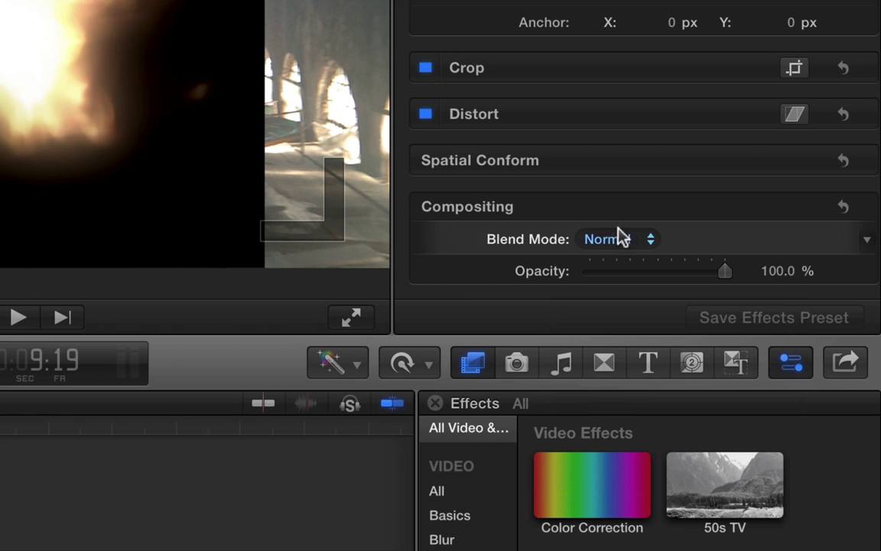
pyautogui.click(746, 260)
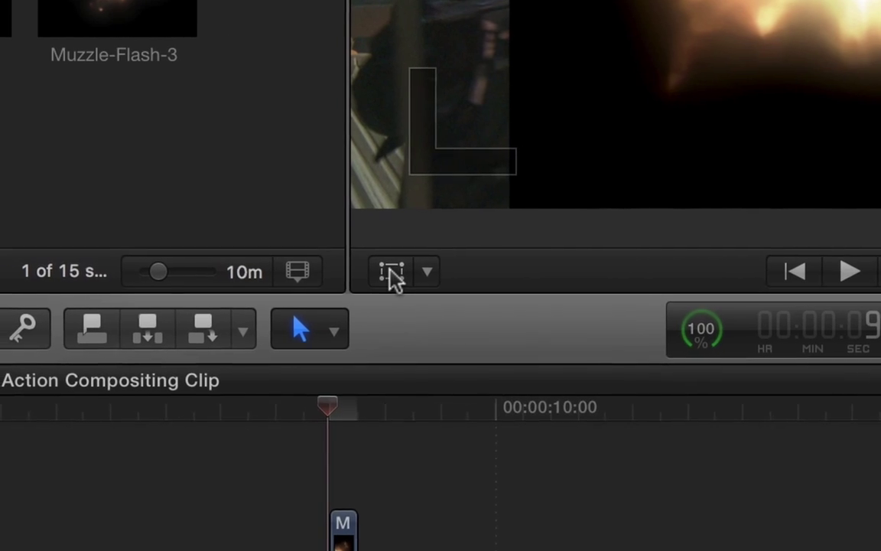
pyautogui.click(264, 297)
pyautogui.moveTo(312, 270); pyautogui.dragTo(349, 234)
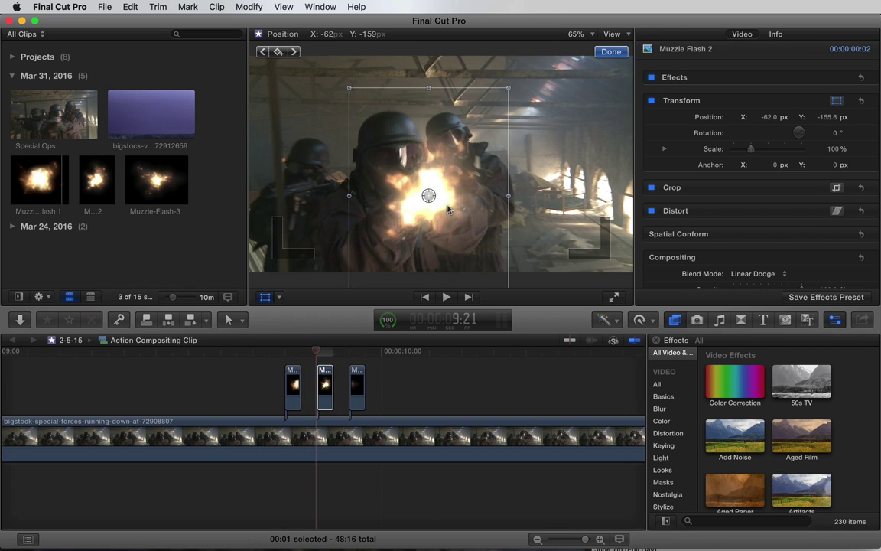
pyautogui.click(353, 387)
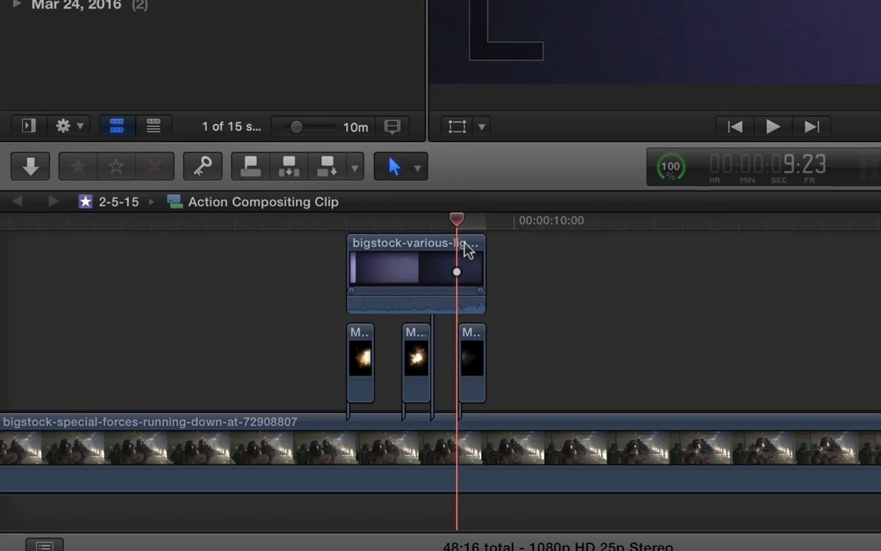
# - Blade the lightning clip into short pieces and delete everything except the pieces over each flash
pyautogui.click(272, 373)
pyautogui.press('b')
pyautogui.click(218, 378)
pyautogui.click(234, 378)
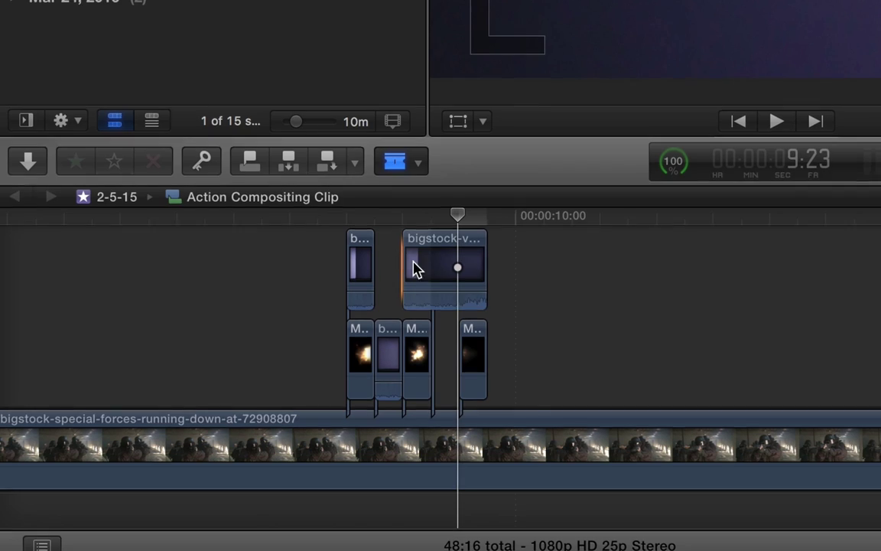
pyautogui.click(251, 379)
pyautogui.click(459, 264)
pyautogui.press('Delete')
pyautogui.press('a')
pyautogui.click(388, 353)
pyautogui.press('Delete')
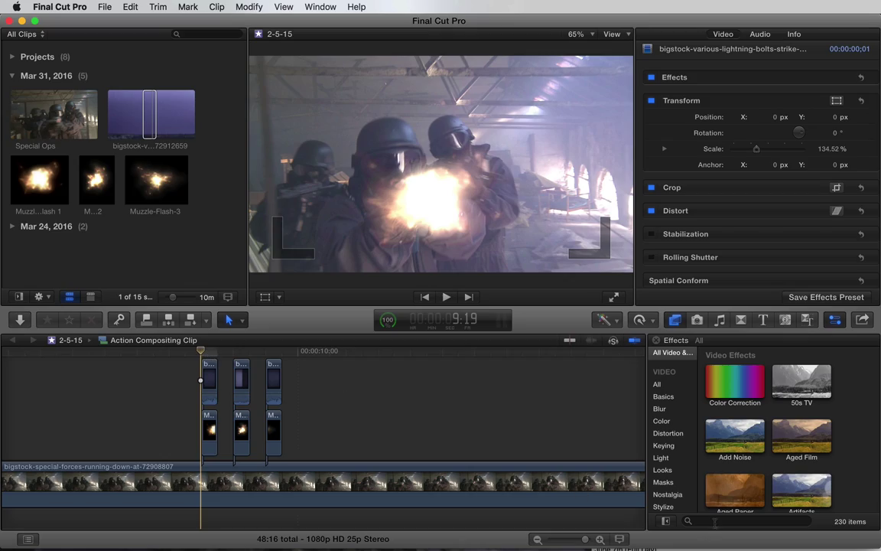
# - Find the Sepia effect and apply it to the lightning clip
pyautogui.write('ia')
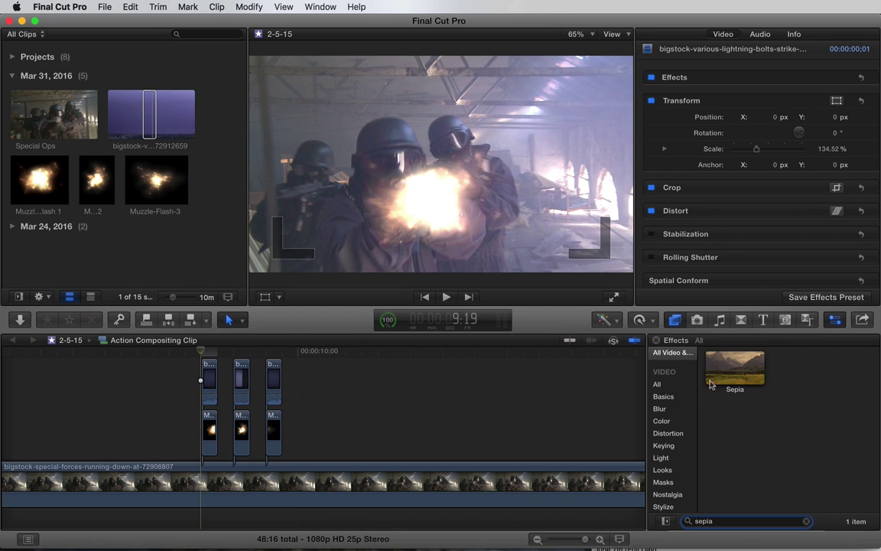
pyautogui.moveTo(212, 370); pyautogui.dragTo(210, 378)
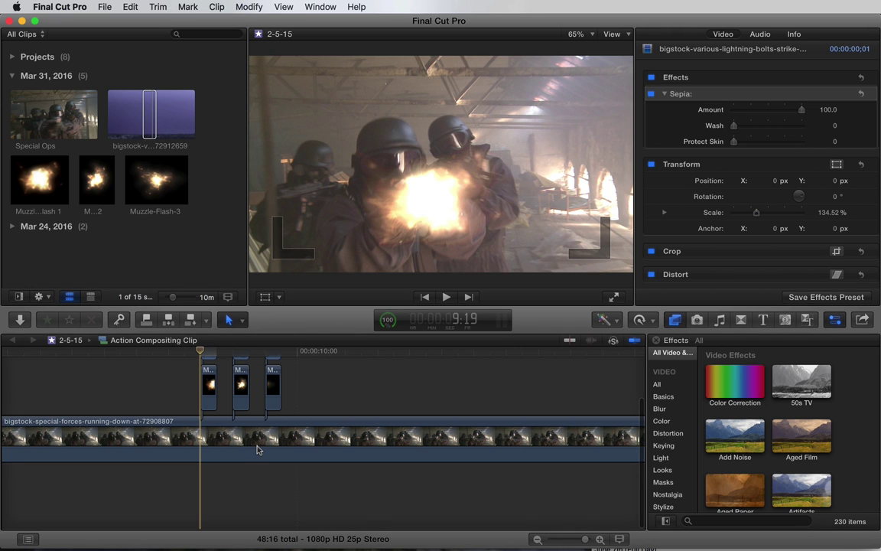
# - Duplicate the soldiers clip as a connected layer above the original
pyautogui.click(257, 449)
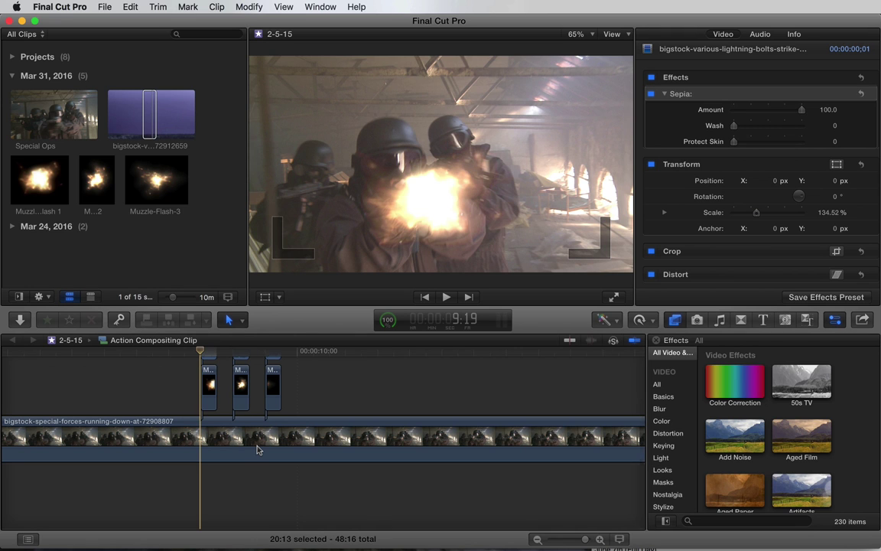
pyautogui.moveTo(257, 449); pyautogui.dragTo(257, 411)
pyautogui.moveTo(419, 380)
pyautogui.mouseDown()
pyautogui.moveTo(423, 367)
pyautogui.moveTo(426, 376)
pyautogui.mouseUp()
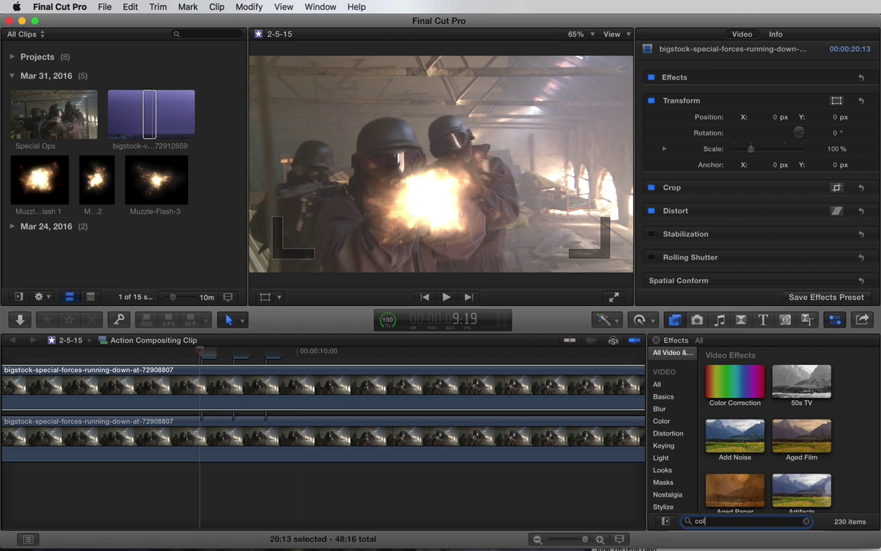
# - Grade the copy with Color Correction's Warm preset, Highlights 72% and Shadows -15%
pyautogui.write('color co')
pyautogui.moveTo(746, 367); pyautogui.dragTo(547, 376)
pyautogui.press('cmd+6')
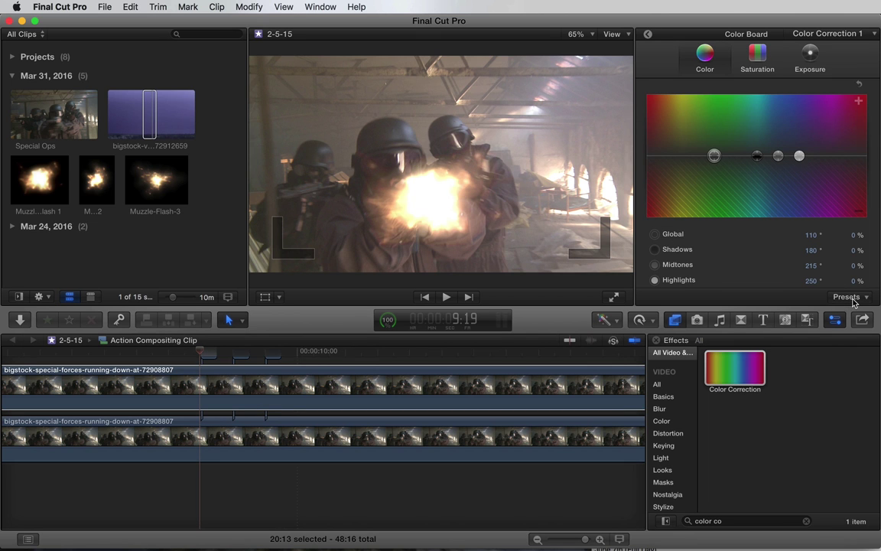
pyautogui.click(848, 296)
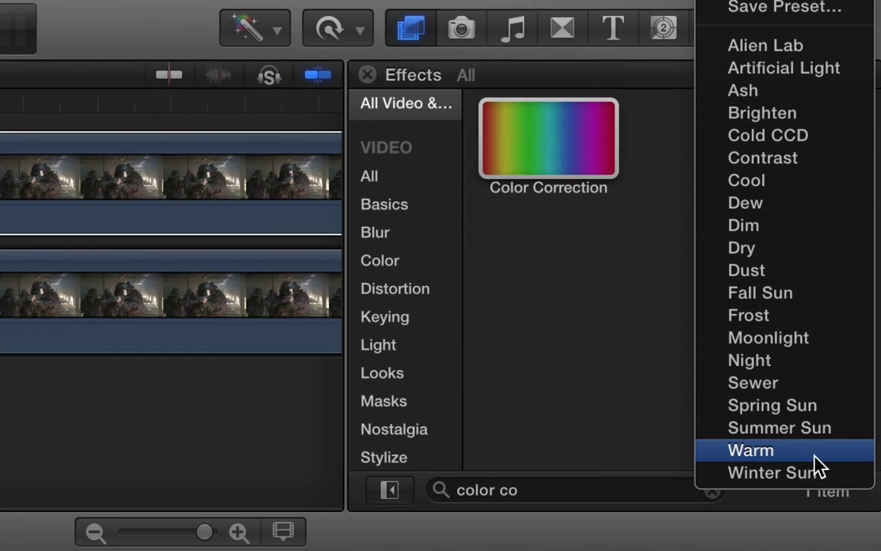
pyautogui.click(851, 507)
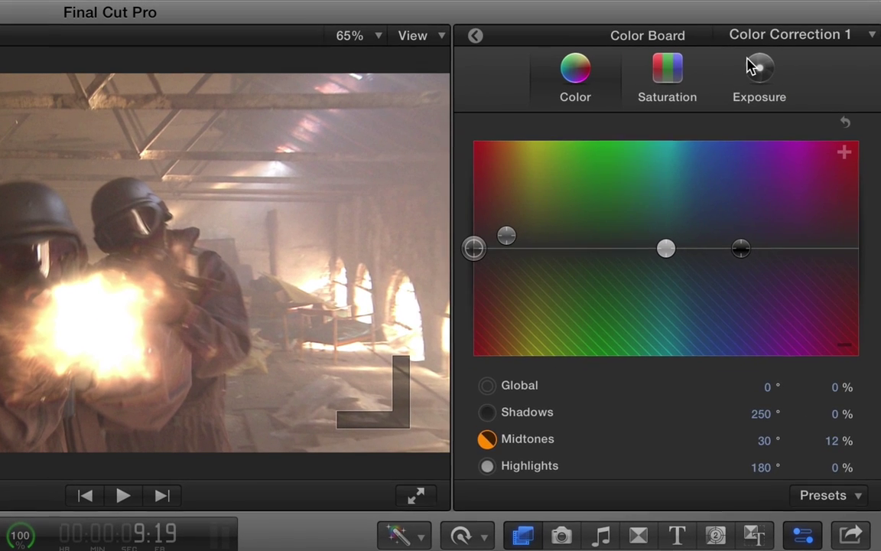
pyautogui.click(771, 42)
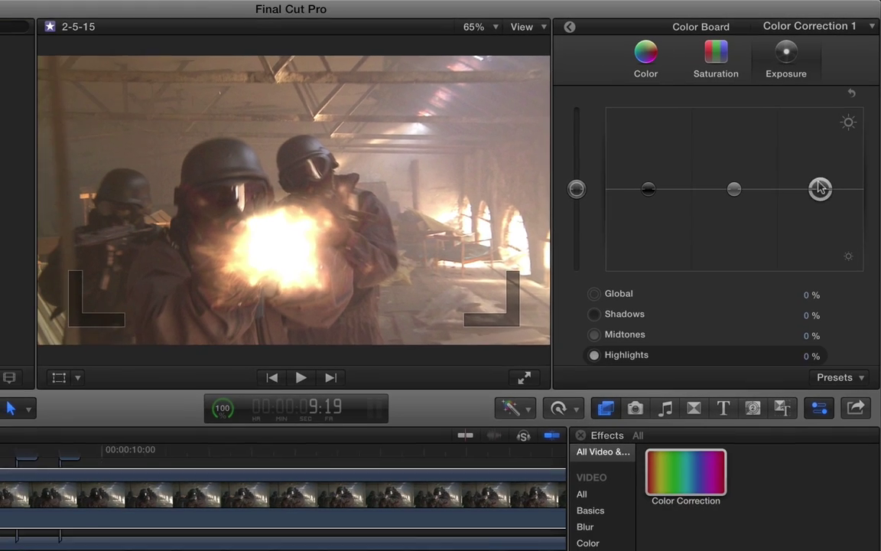
pyautogui.moveTo(810, 223); pyautogui.dragTo(813, 159)
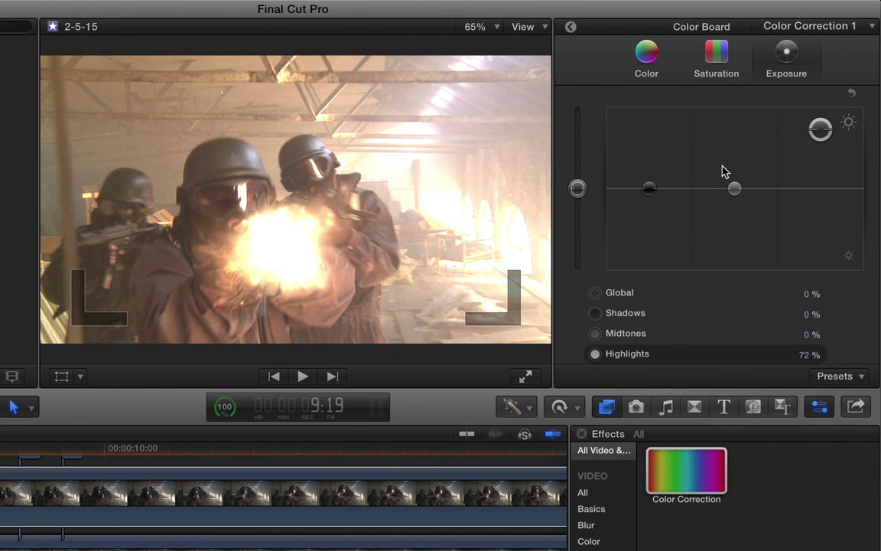
pyautogui.moveTo(648, 191); pyautogui.dragTo(649, 205)
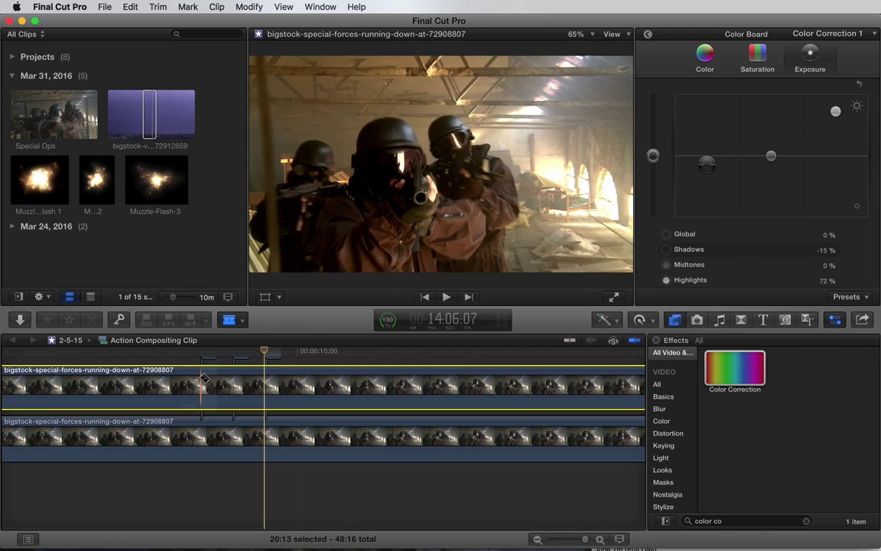
pyautogui.click(67, 478)
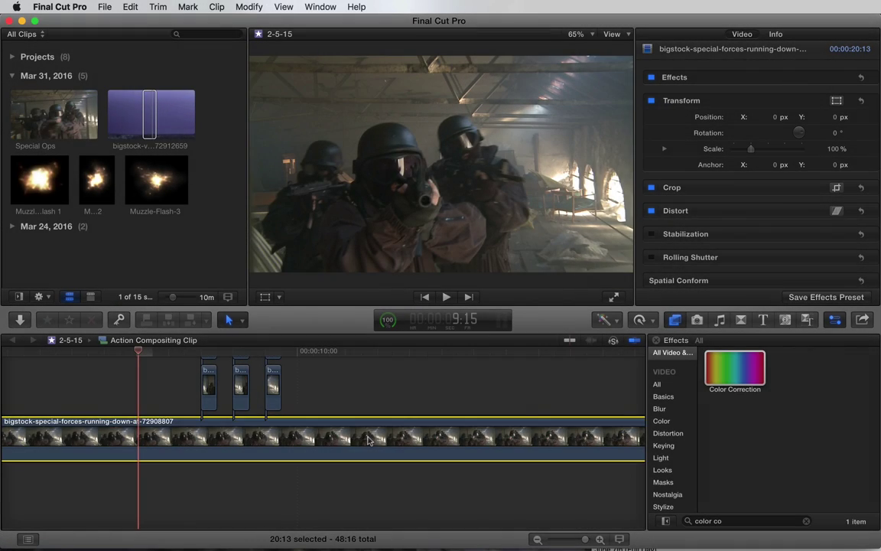
# - Grade the base soldiers clip with the Cool preset, darker shadows and highlights tinted green (132°/14%)
pyautogui.moveTo(711, 374); pyautogui.dragTo(439, 446)
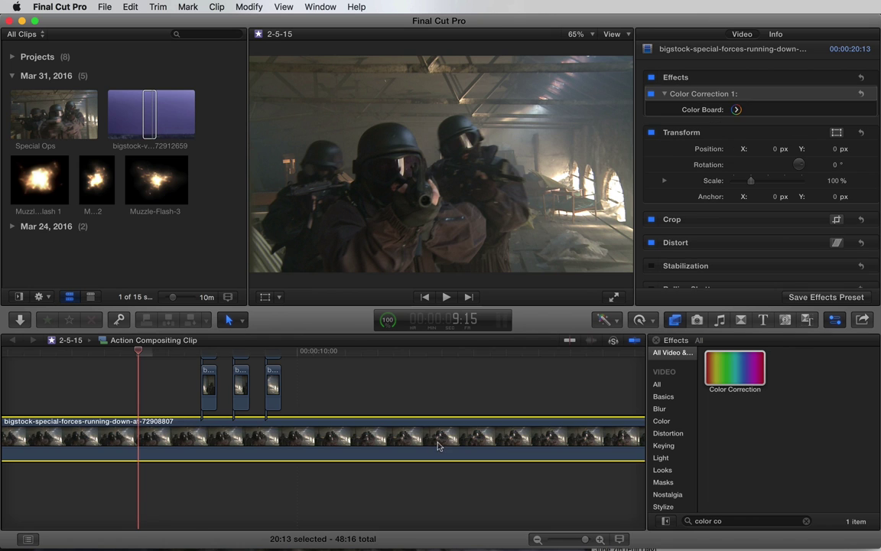
pyautogui.click(737, 110)
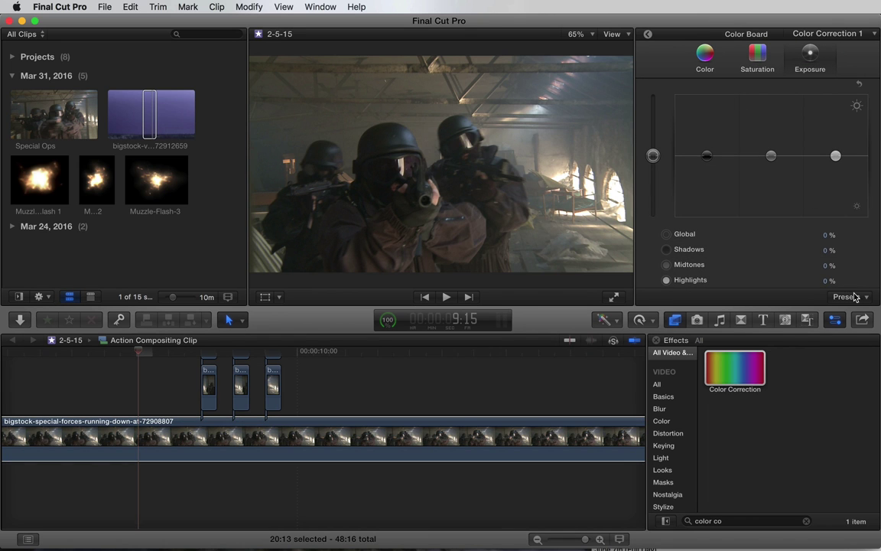
pyautogui.click(847, 296)
pyautogui.click(859, 391)
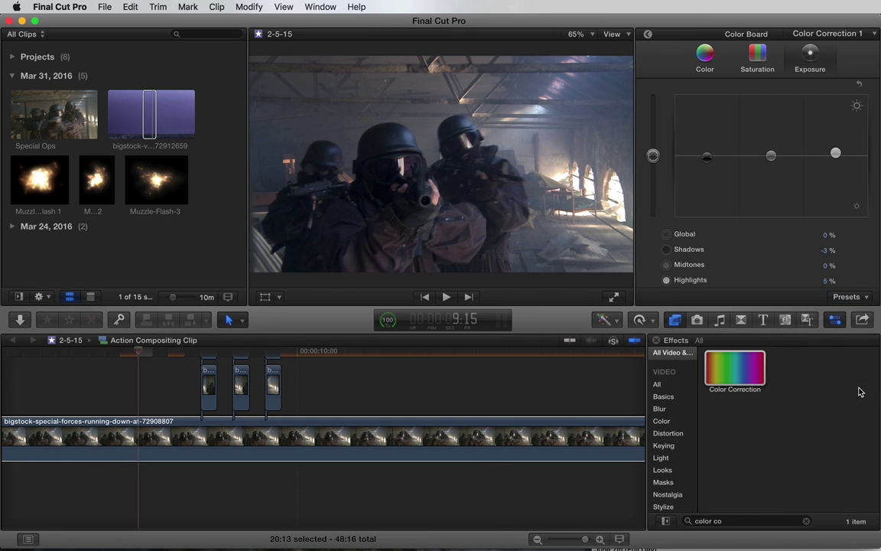
pyautogui.moveTo(700, 156); pyautogui.dragTo(706, 164)
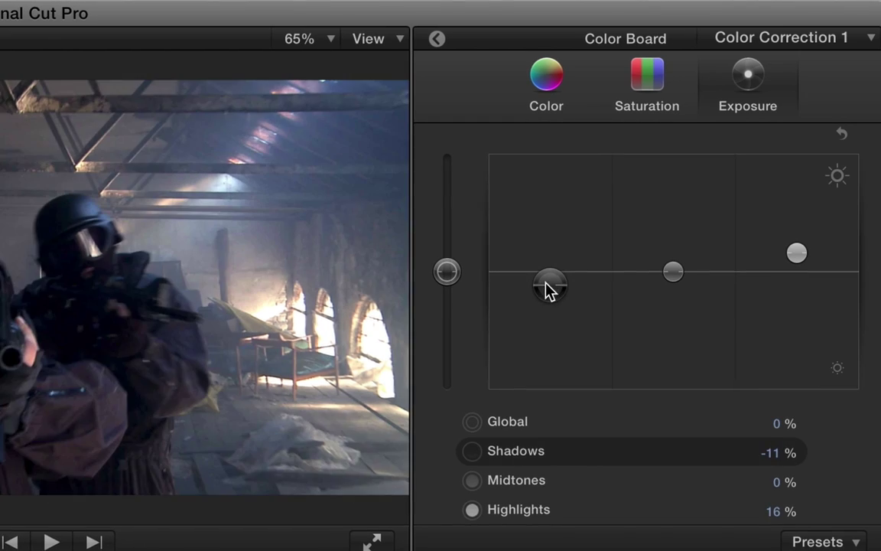
pyautogui.press('ctrl+super+c')
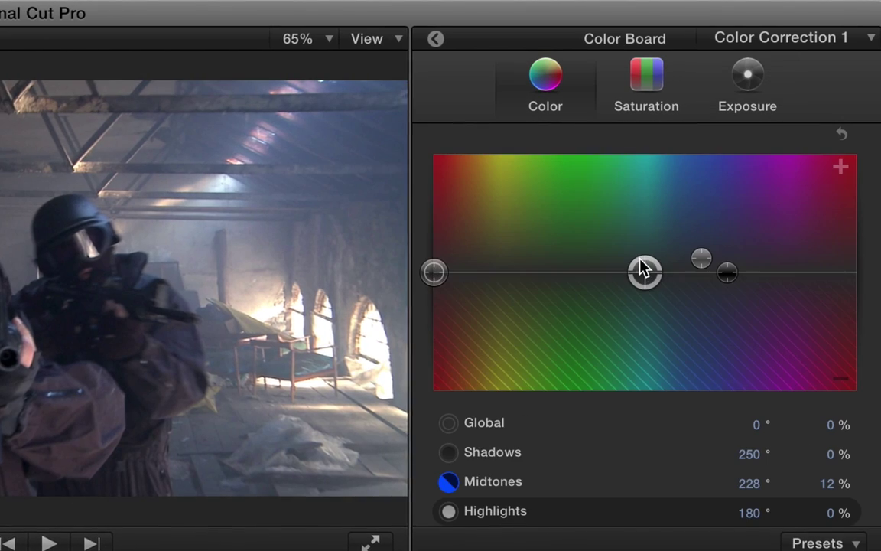
pyautogui.moveTo(640, 272); pyautogui.dragTo(587, 260)
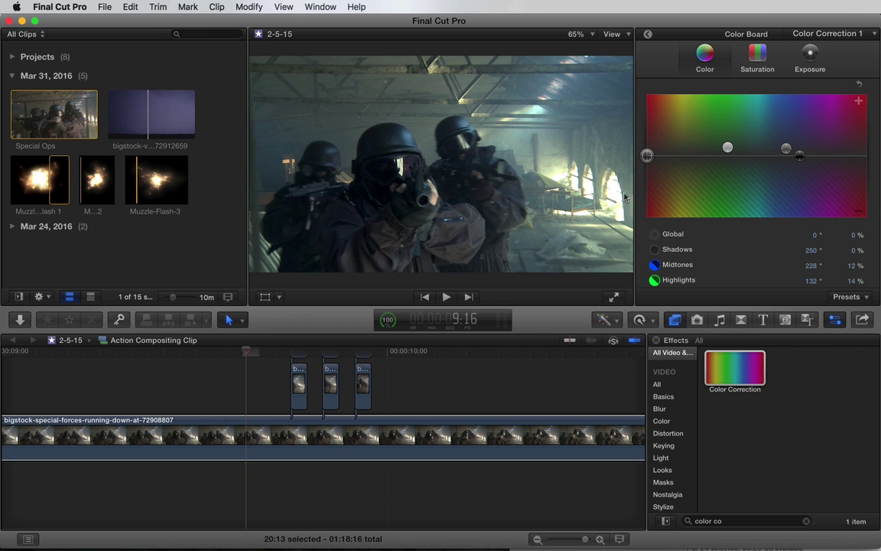
pyautogui.moveTo(249, 351); pyautogui.dragTo(268, 359)
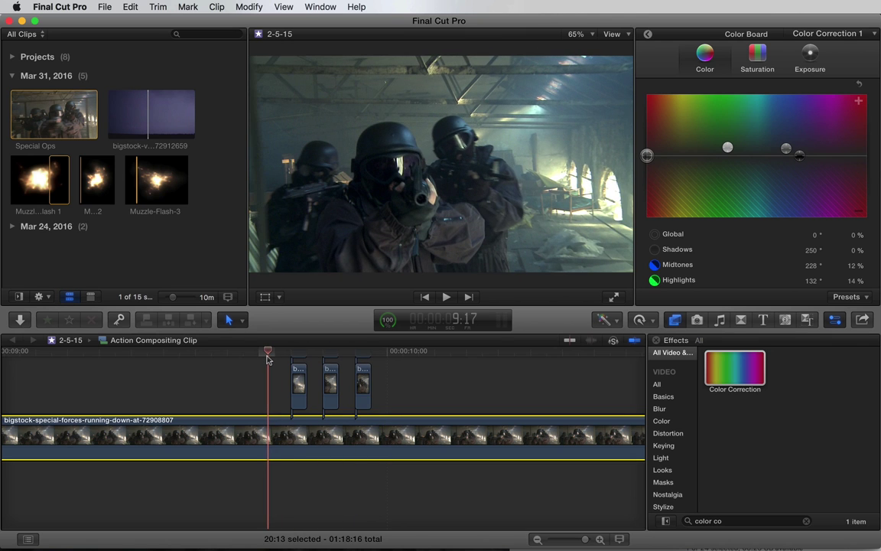
pyautogui.click(262, 351)
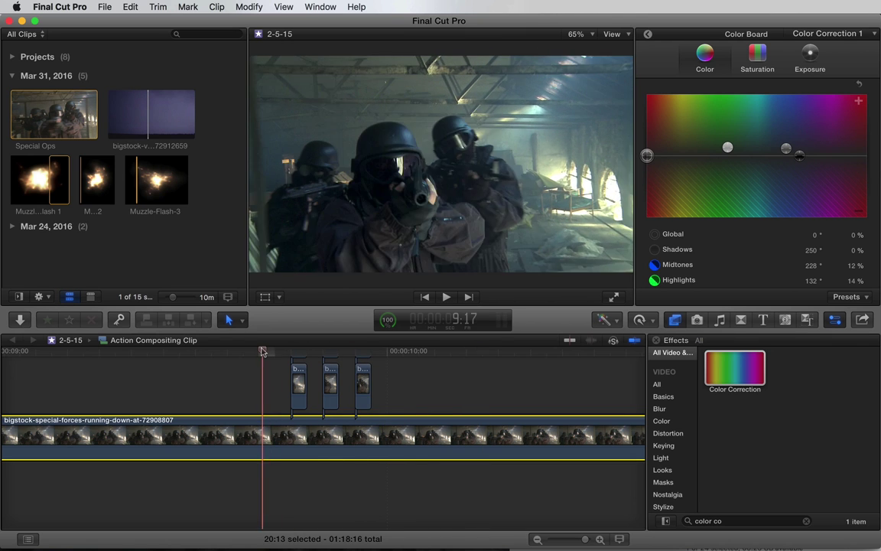